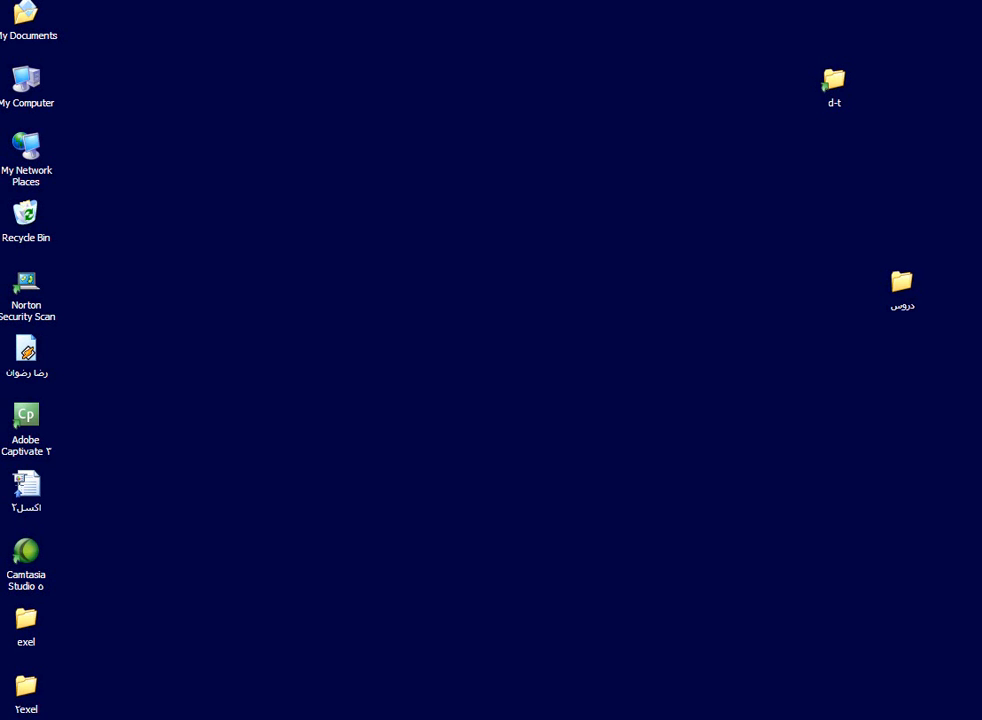
Switch to the Excel workbook Book1 and select the merged title cell of the monthly expenses table.
{"action": "key", "text": "super"}
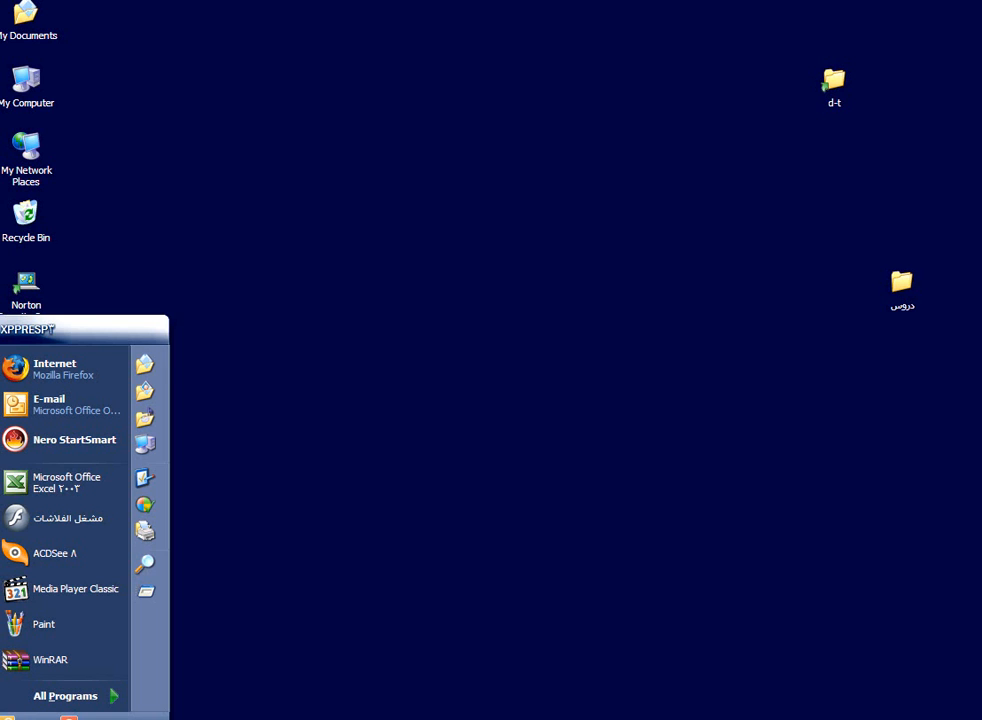
{"action": "key", "text": "alt+Tab"}
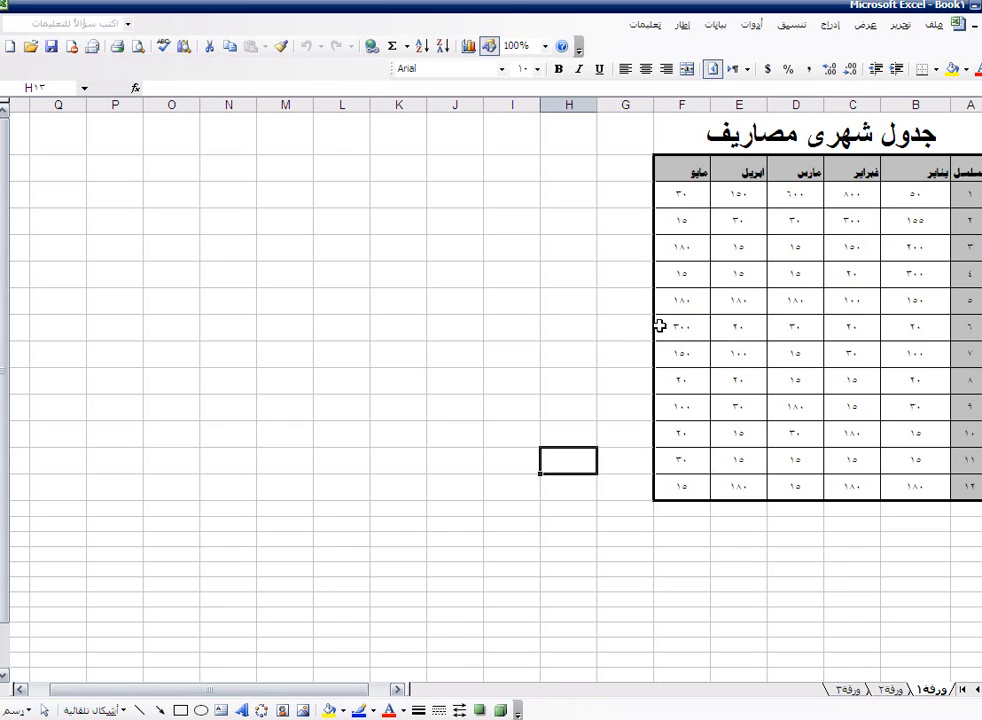
{"action": "left_click", "coordinate": [610, 330]}
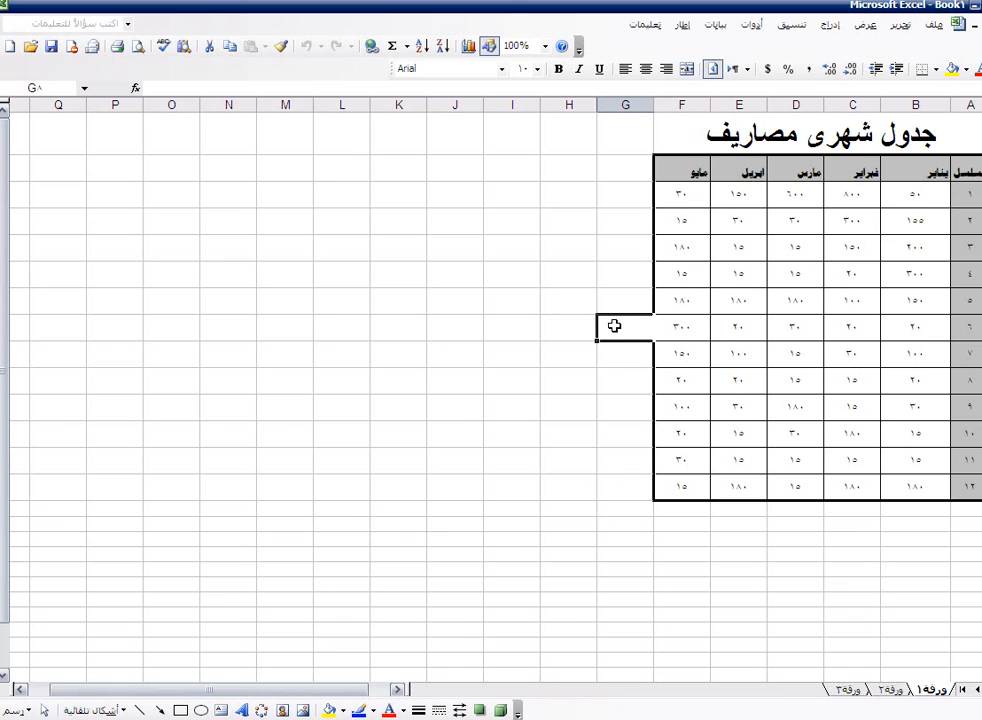
{"action": "left_click", "coordinate": [570, 416]}
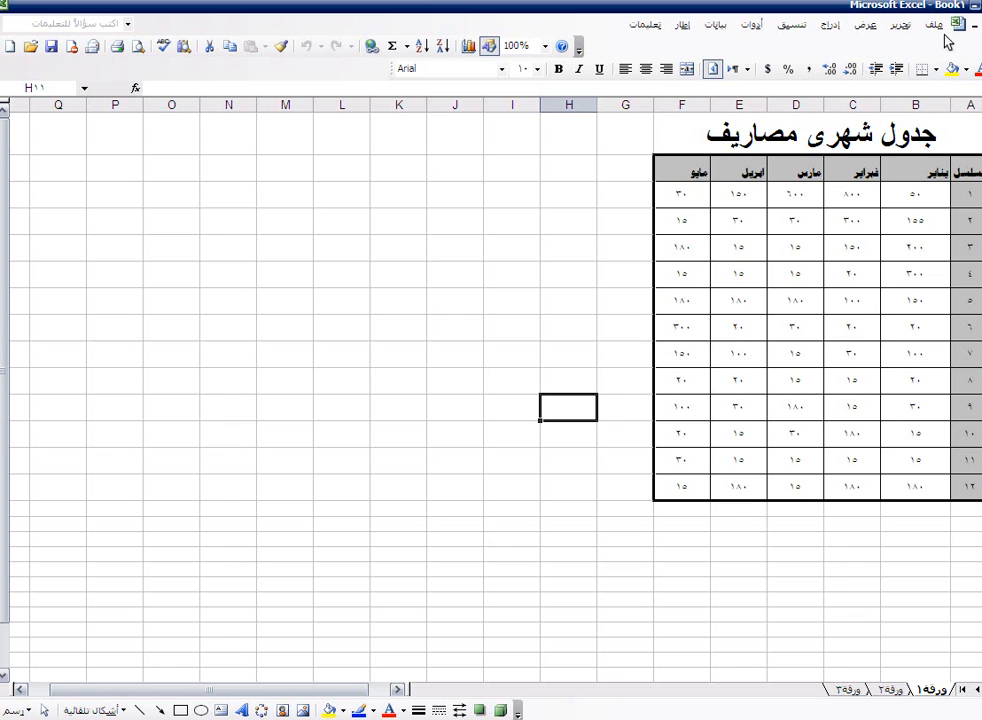
{"action": "left_click", "coordinate": [644, 195]}
{"action": "left_click", "coordinate": [752, 150]}
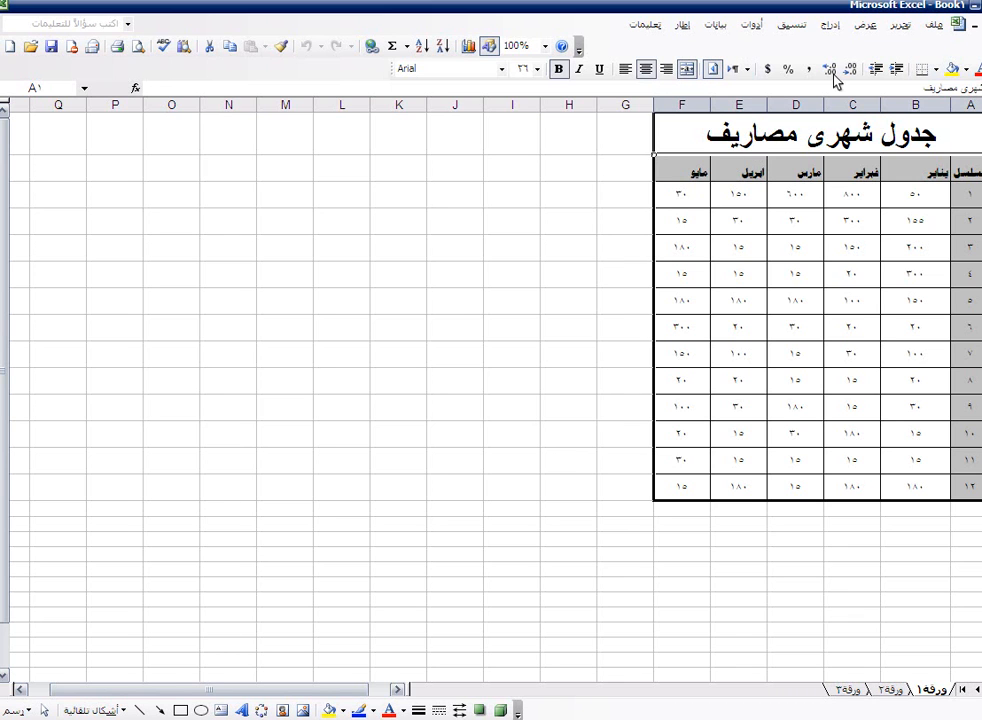
Show the sheet in page break preview and extend the print area one row below the expenses table.
{"action": "left_click", "coordinate": [866, 25]}
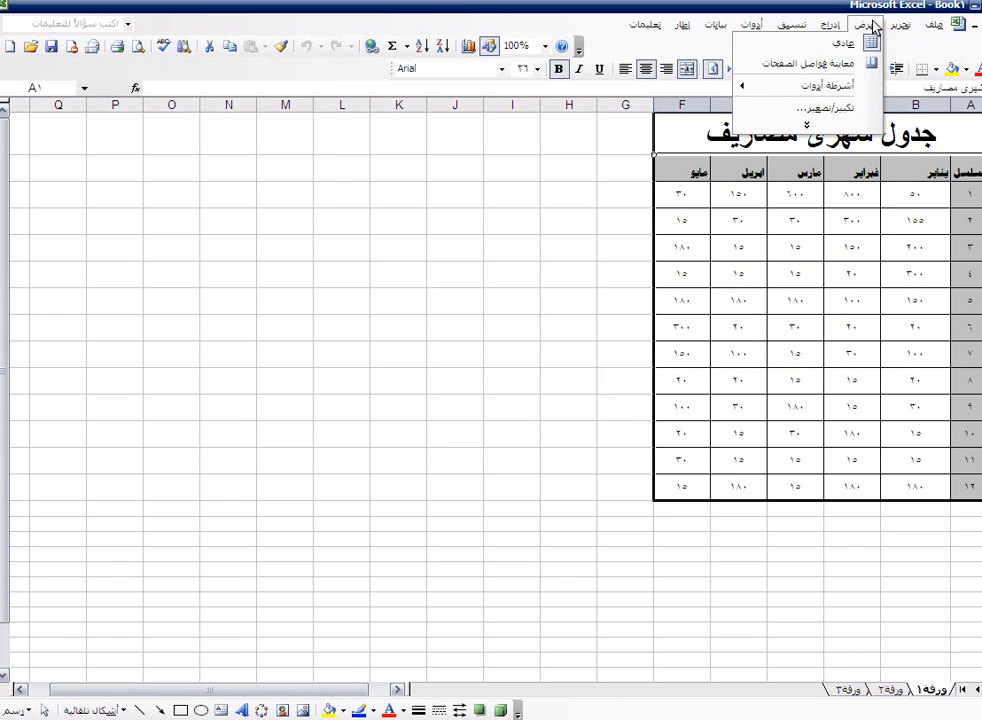
{"action": "left_click", "coordinate": [828, 66]}
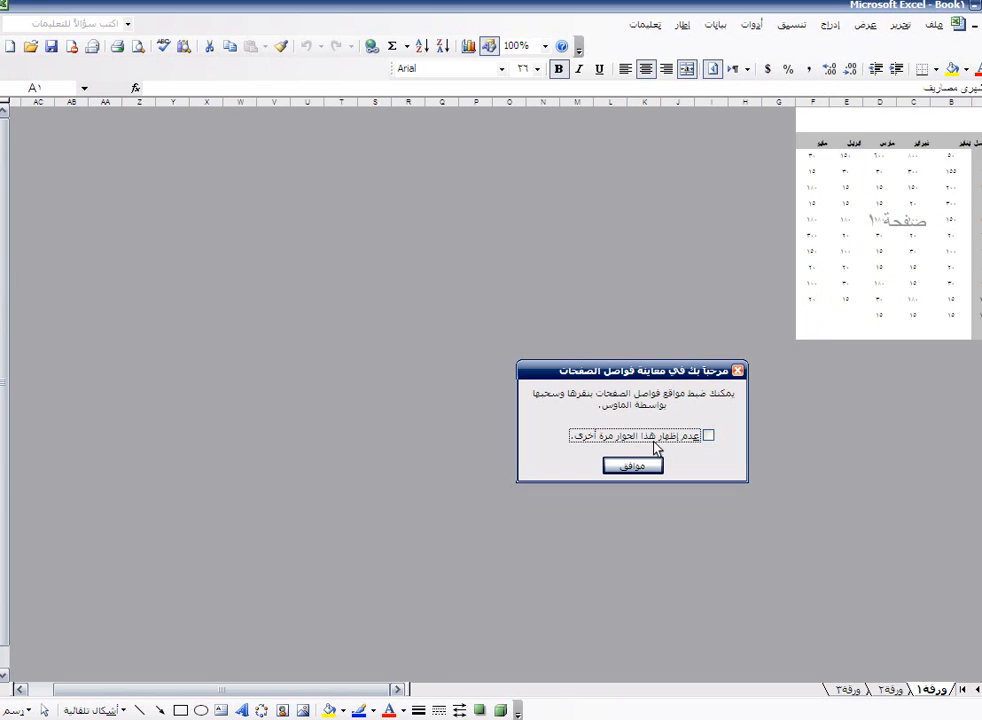
{"action": "left_click", "coordinate": [640, 466]}
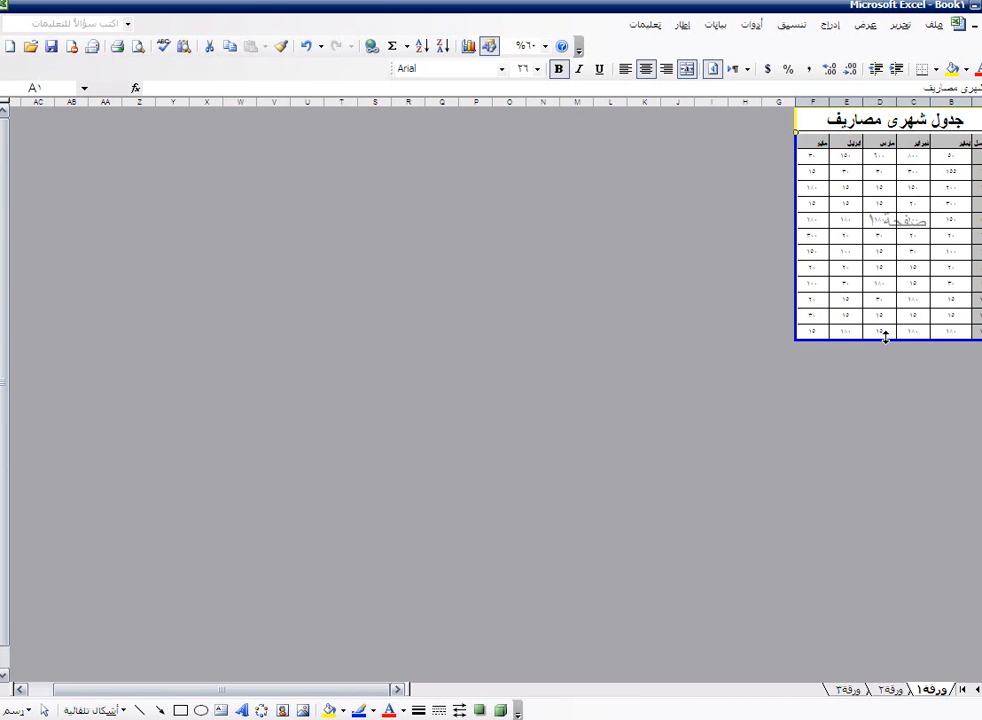
{"action": "left_click_drag", "start_coordinate": [883, 337], "coordinate": [885, 351]}
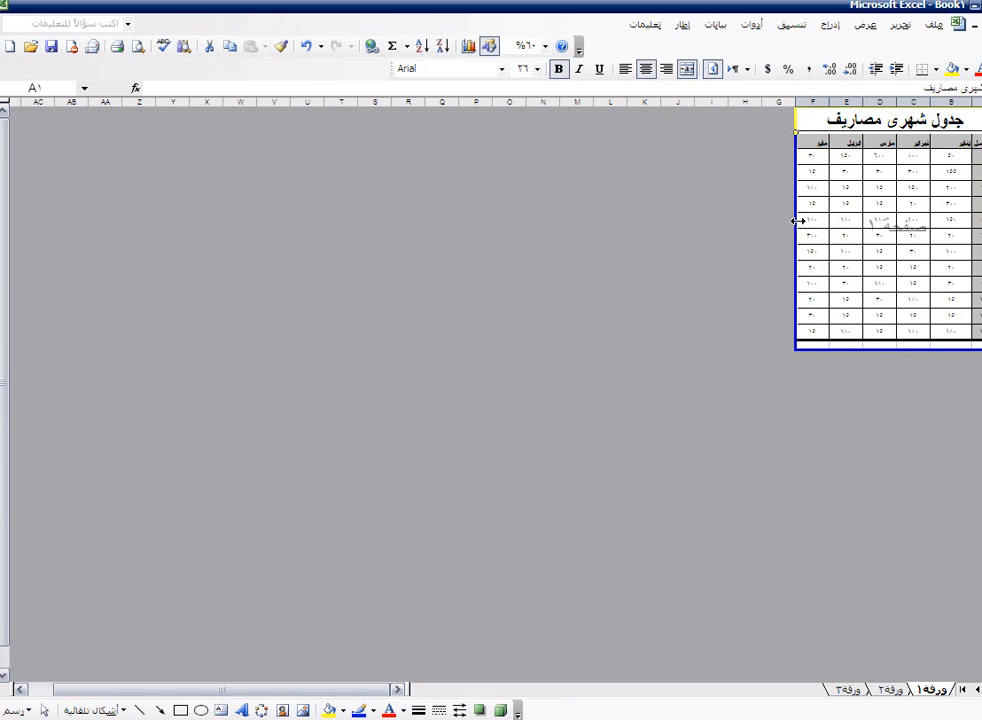
{"action": "left_click_drag", "start_coordinate": [798, 217], "coordinate": [782, 219]}
Open the page setup from print preview and set the top and bottom margins to 1.
{"action": "left_click", "coordinate": [139, 46]}
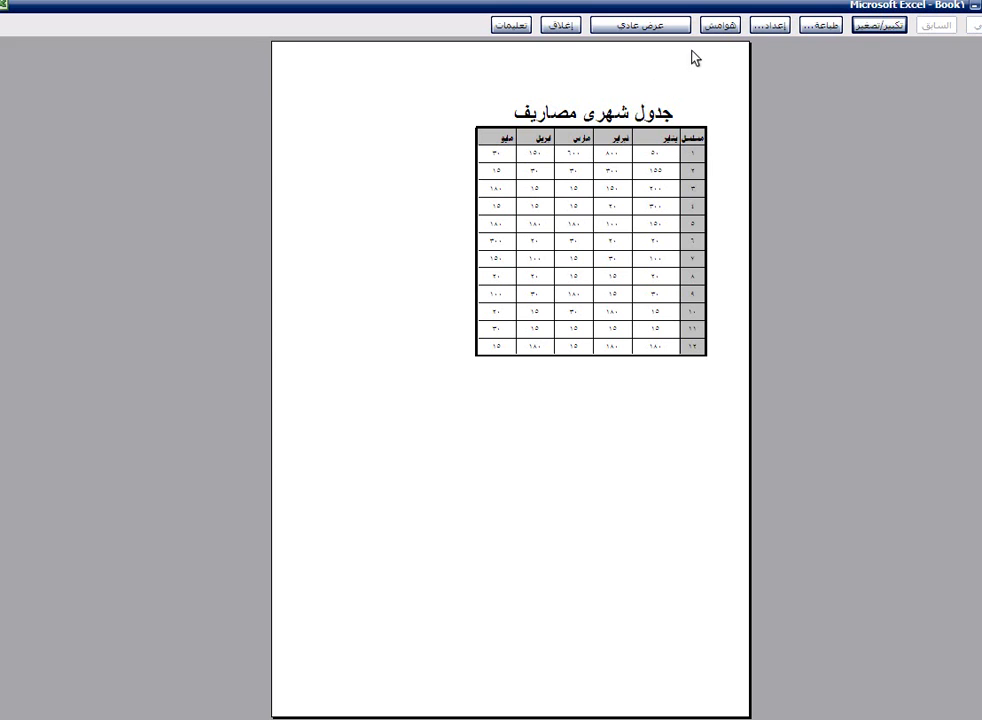
{"action": "left_click", "coordinate": [778, 22]}
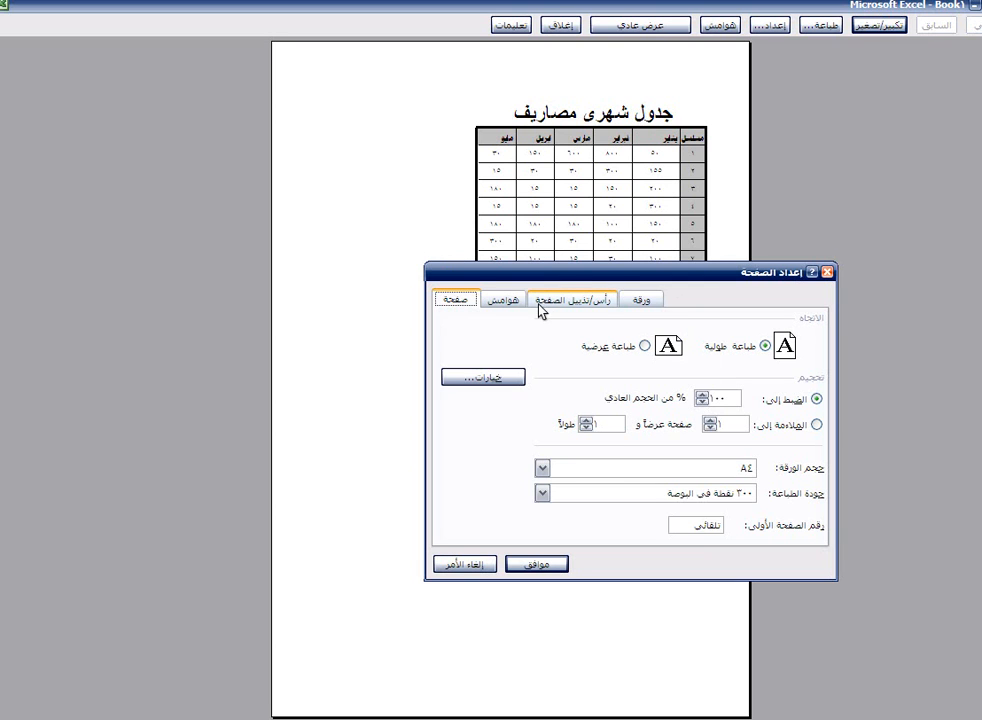
{"action": "left_click", "coordinate": [505, 300]}
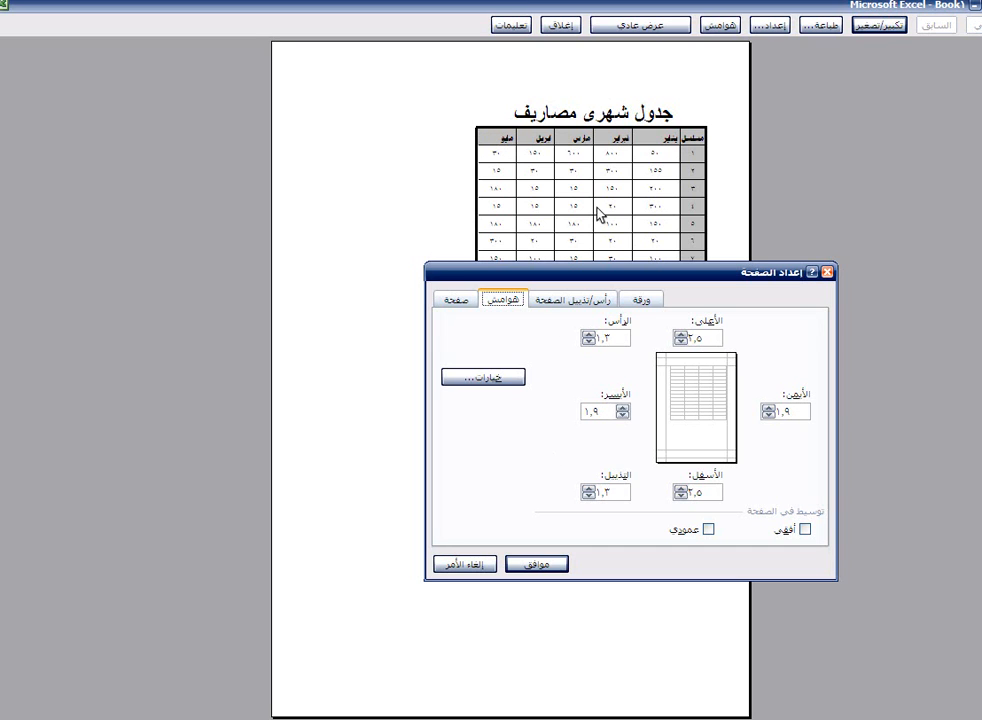
{"action": "left_click", "coordinate": [707, 338]}
{"action": "left_click_drag", "start_coordinate": [707, 338], "coordinate": [686, 340]}
{"action": "left_click", "coordinate": [681, 342]}
{"action": "type", "text": "1"}
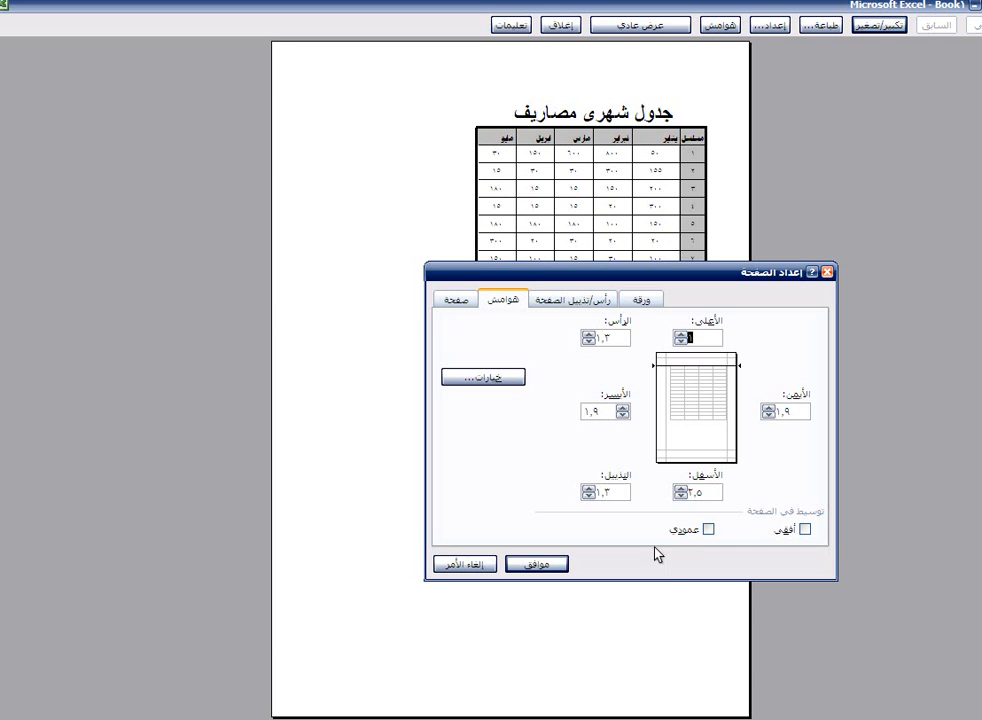
{"action": "left_click", "coordinate": [697, 489]}
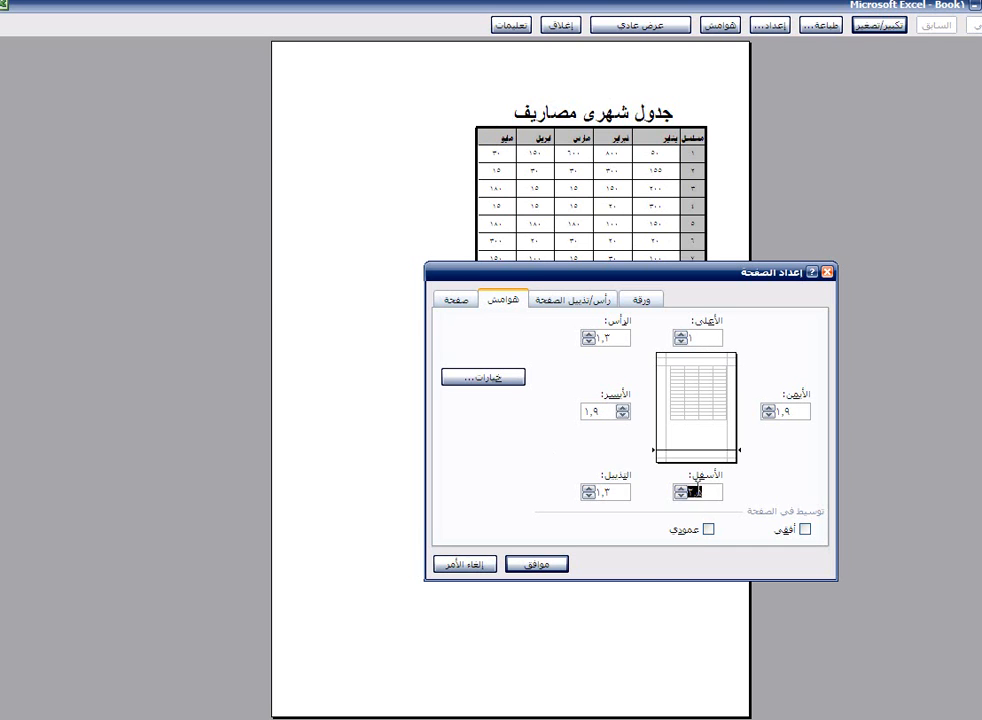
{"action": "left_click", "coordinate": [681, 494]}
{"action": "left_click", "coordinate": [681, 494]}
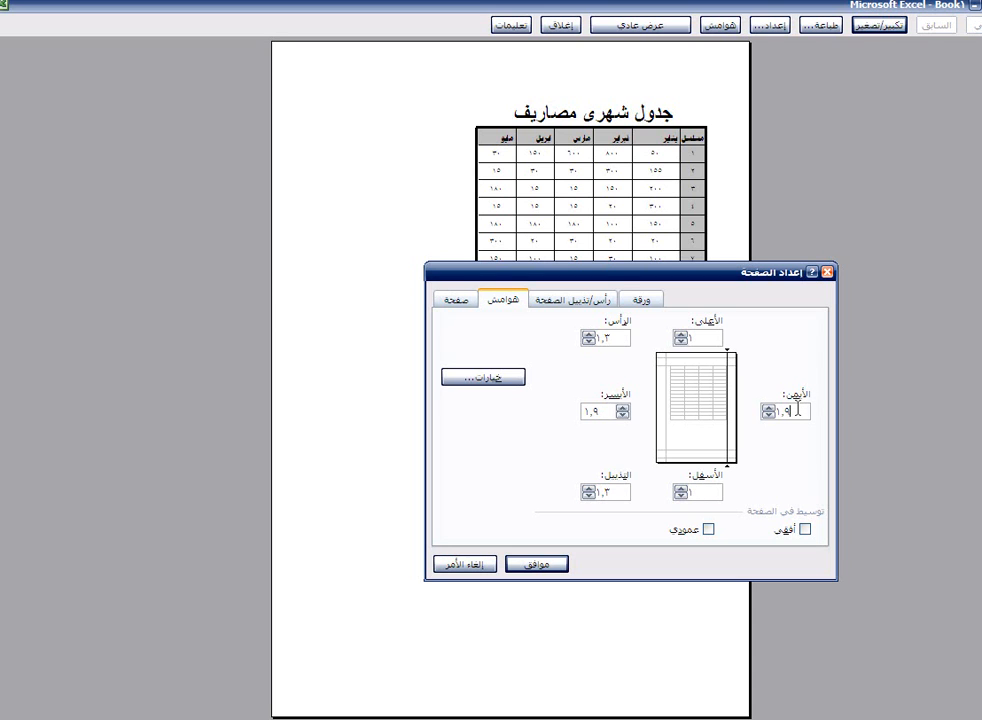
Set the right and left page margins to 1 and centre the table horizontally on the page.
{"action": "left_click", "coordinate": [775, 412]}
{"action": "left_click", "coordinate": [605, 411]}
{"action": "double_click", "coordinate": [607, 411]}
{"action": "left_click", "coordinate": [621, 415]}
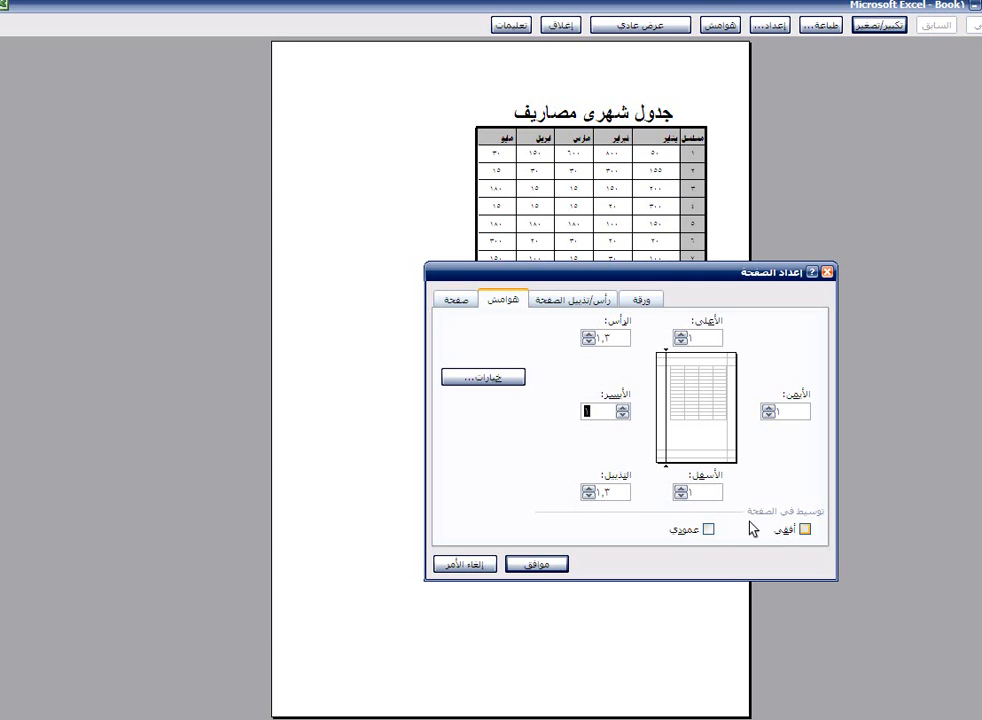
{"action": "left_click", "coordinate": [805, 530]}
{"action": "left_click", "coordinate": [560, 561]}
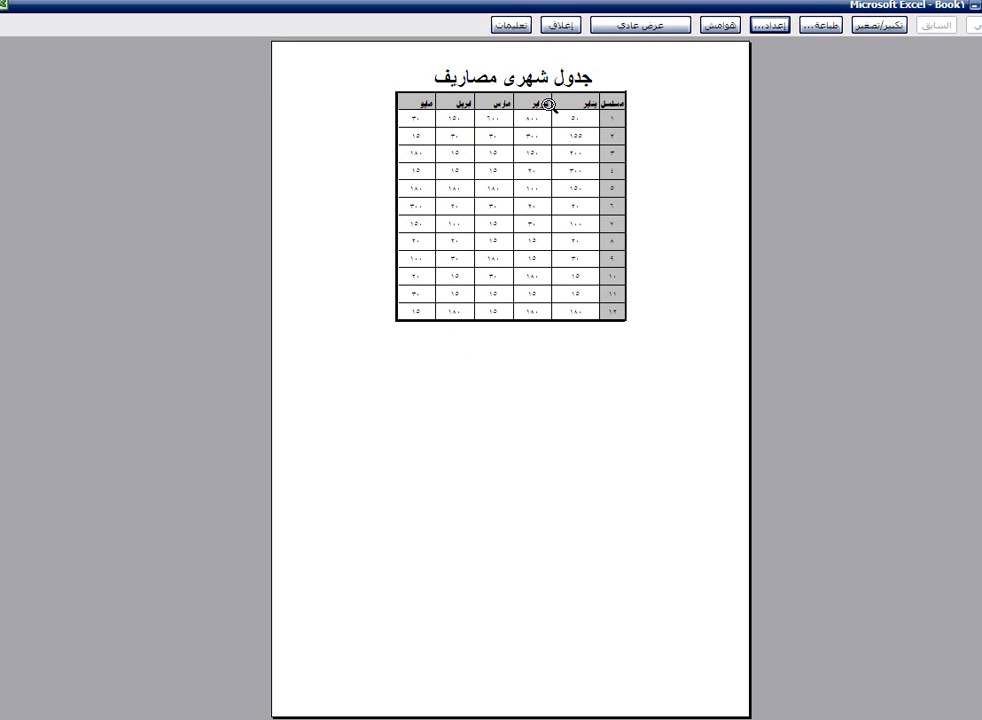
Scale the printed table to 125% of normal size in the page setup.
{"action": "left_click", "coordinate": [772, 22]}
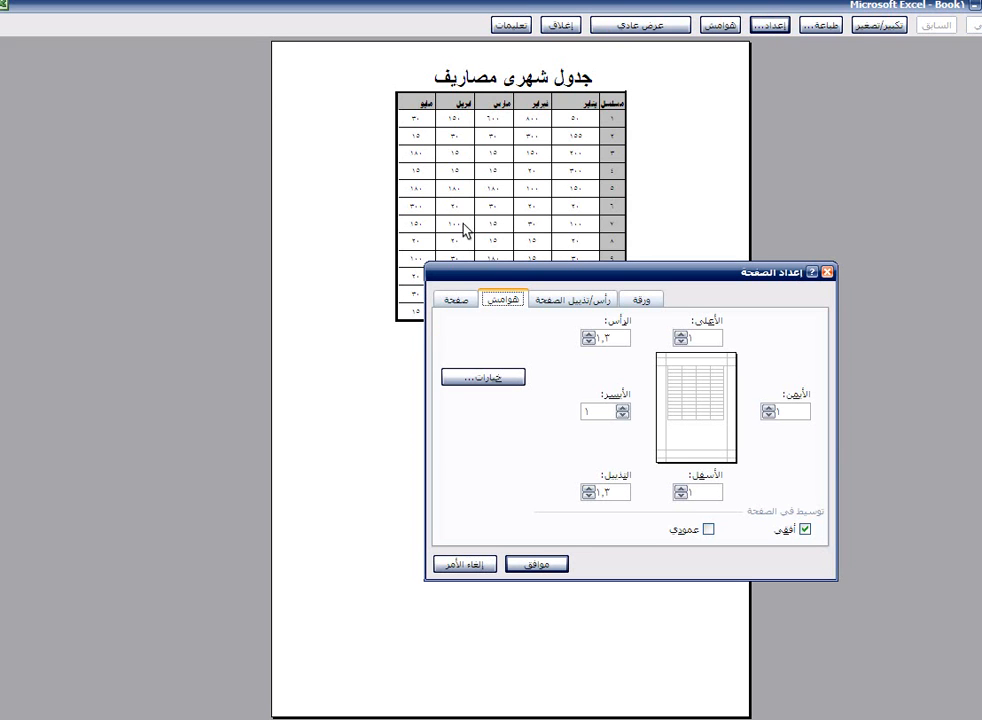
{"action": "left_click", "coordinate": [442, 298]}
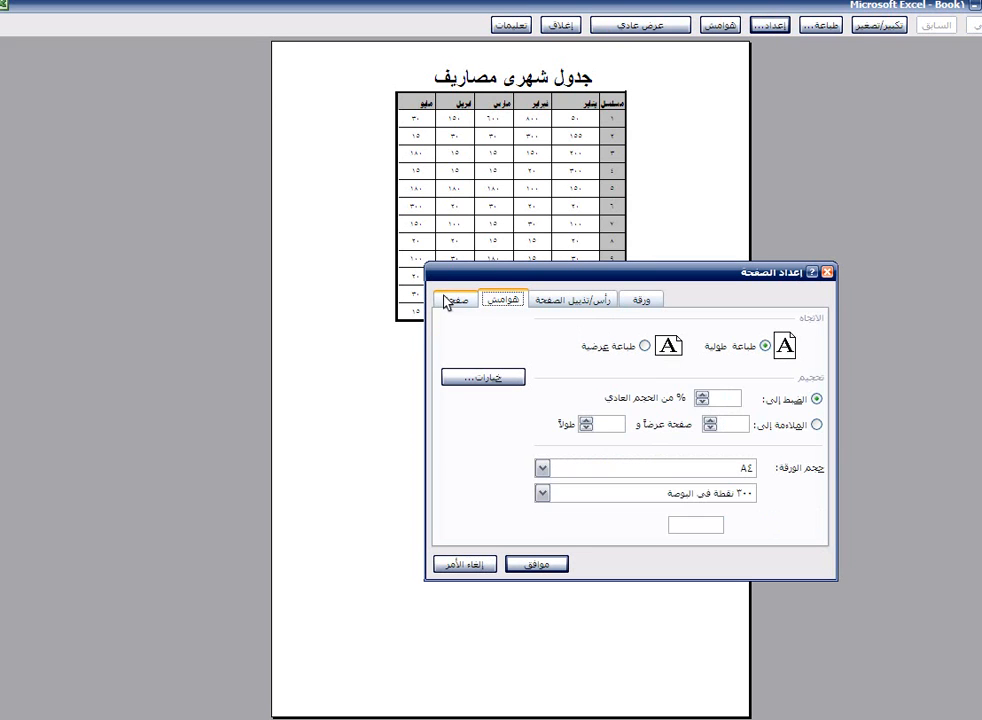
{"action": "double_click", "coordinate": [724, 398]}
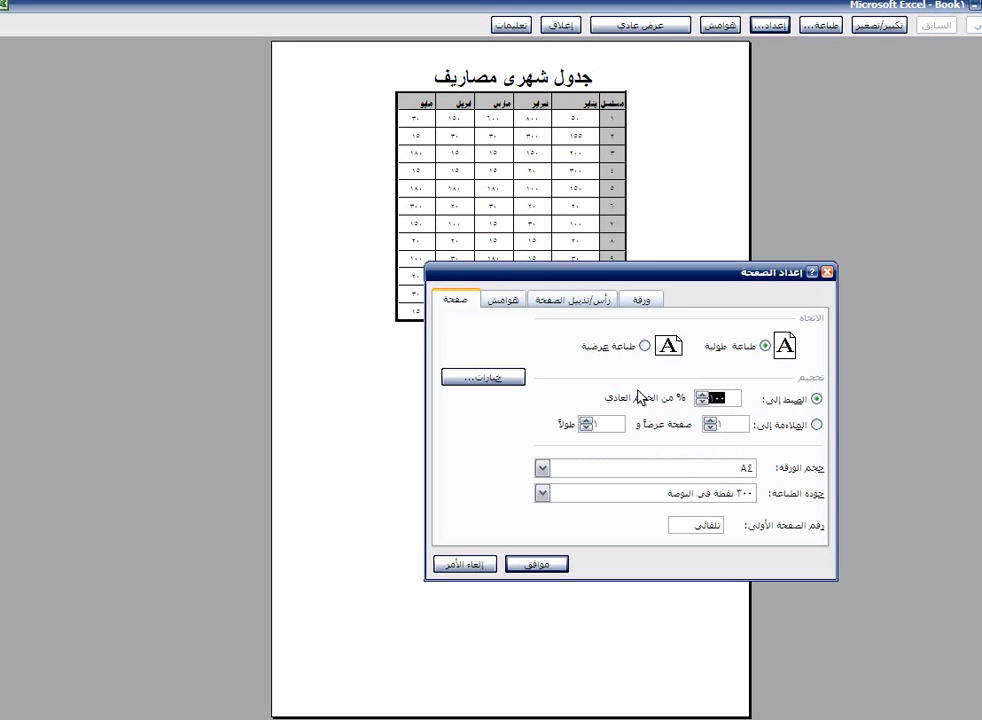
{"action": "type", "text": "125"}
{"action": "left_click", "coordinate": [527, 566]}
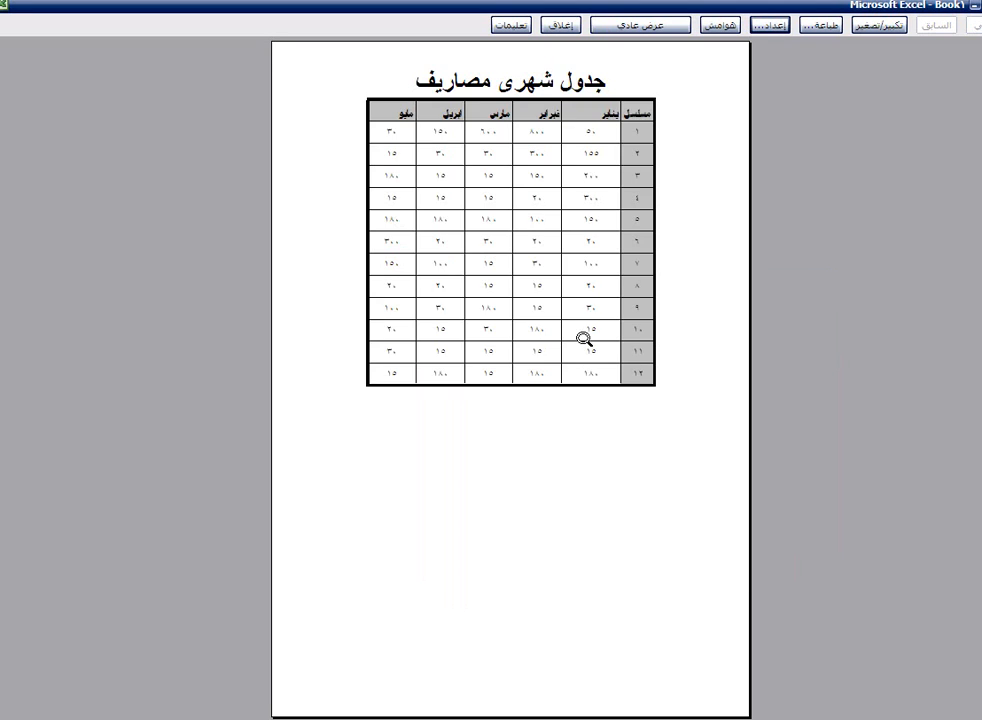
Enlarge the print scaling in the page setup to 140% of normal size.
{"action": "left_click", "coordinate": [770, 26]}
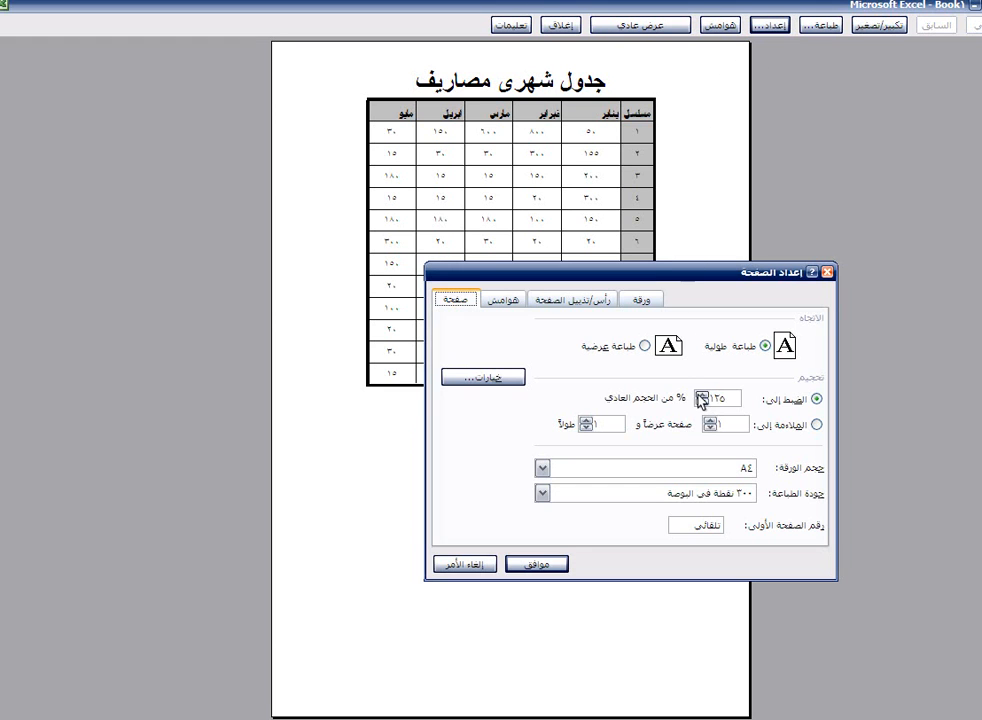
{"action": "left_click_drag", "start_coordinate": [738, 397], "coordinate": [660, 397]}
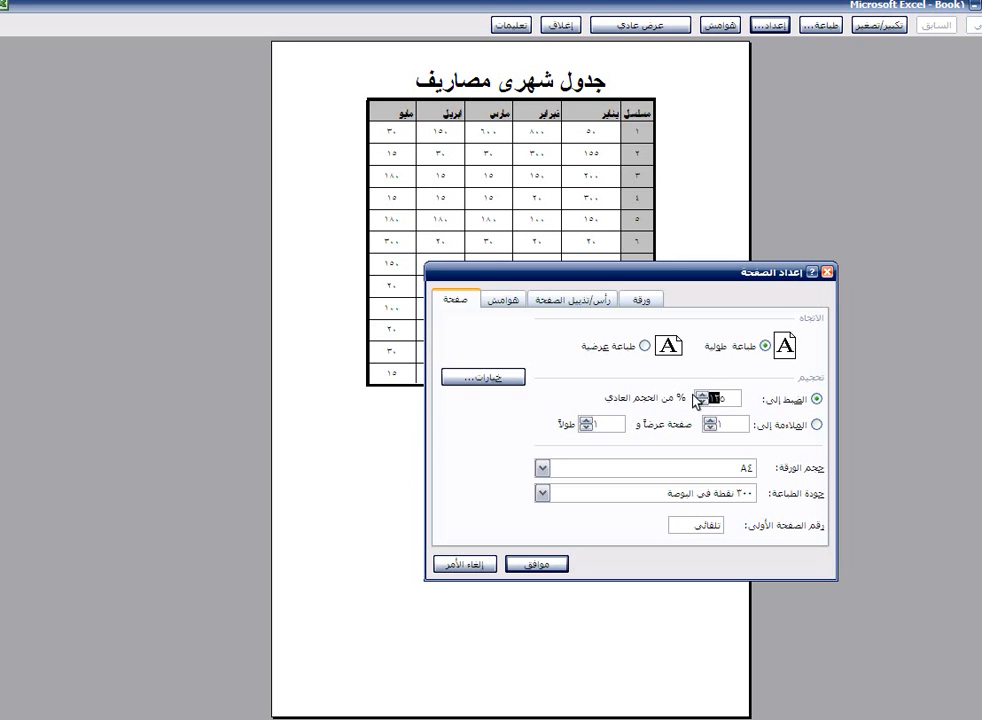
{"action": "left_click_drag", "start_coordinate": [735, 398], "coordinate": [660, 400]}
{"action": "type", "text": "14"}
{"action": "left_click", "coordinate": [532, 566]}
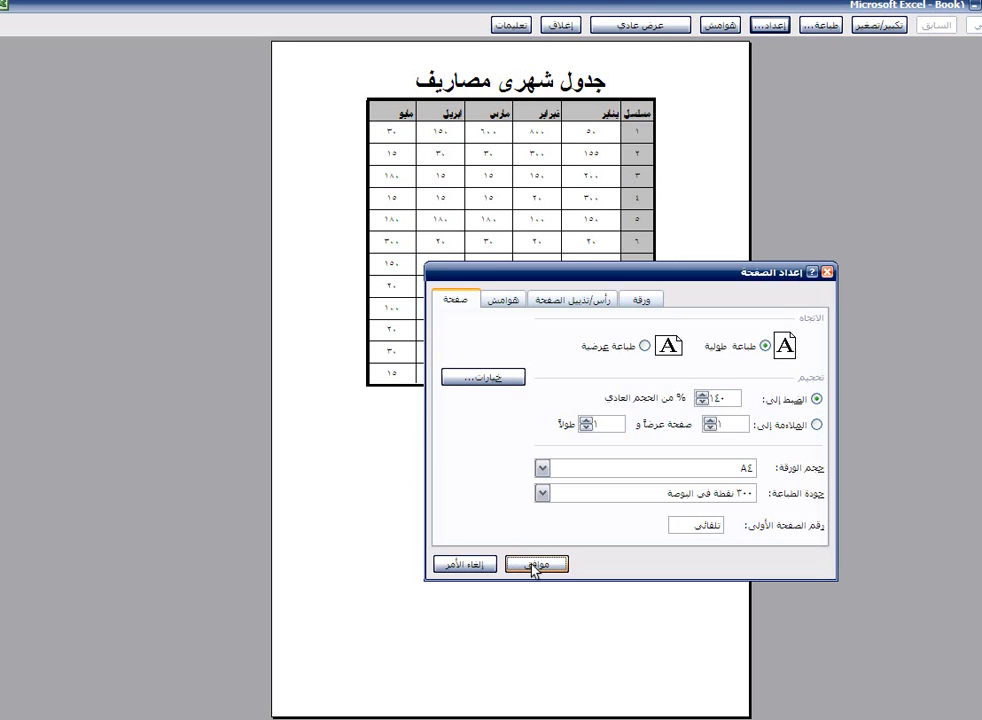
Set the print scaling to 175% of normal size in the page setup.
{"action": "left_click", "coordinate": [769, 24]}
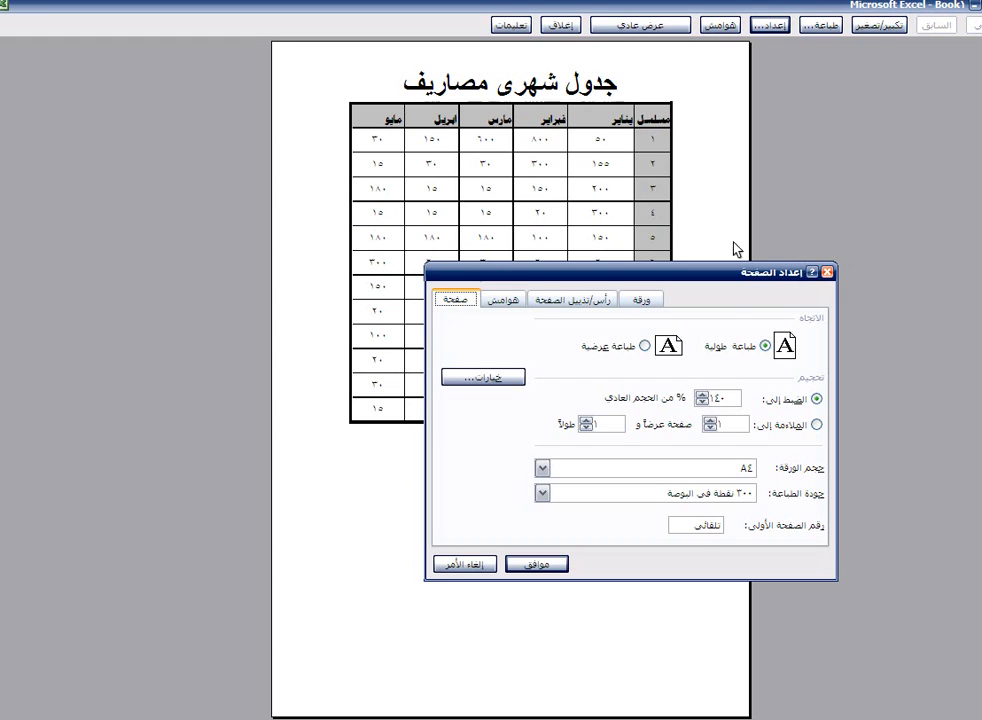
{"action": "double_click", "coordinate": [722, 399]}
{"action": "type", "text": "1"}
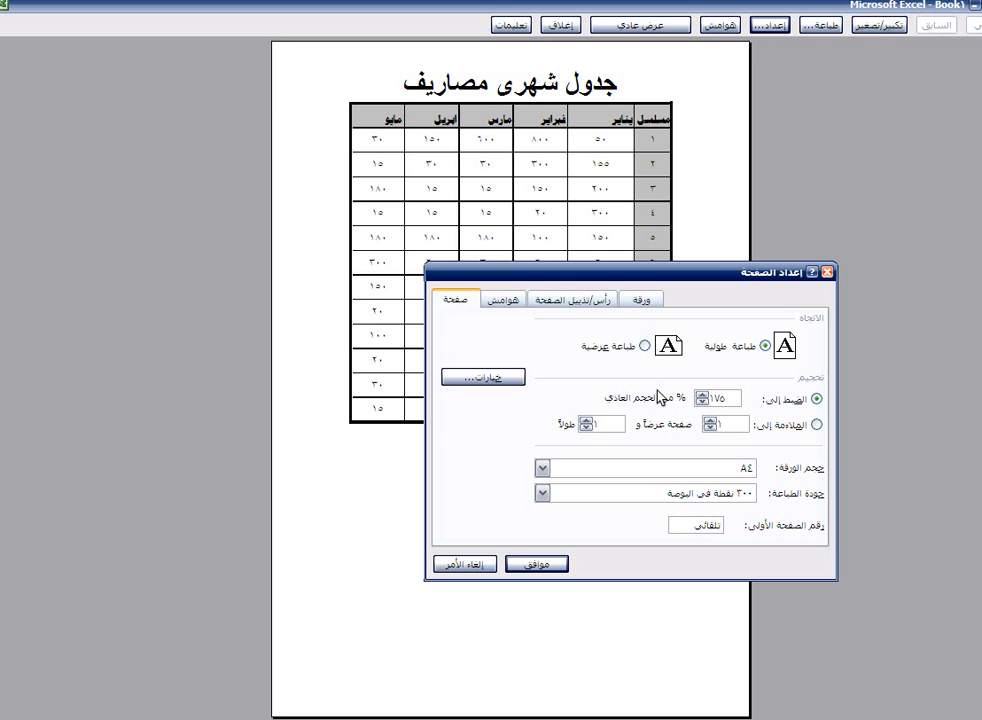
{"action": "left_click", "coordinate": [557, 563]}
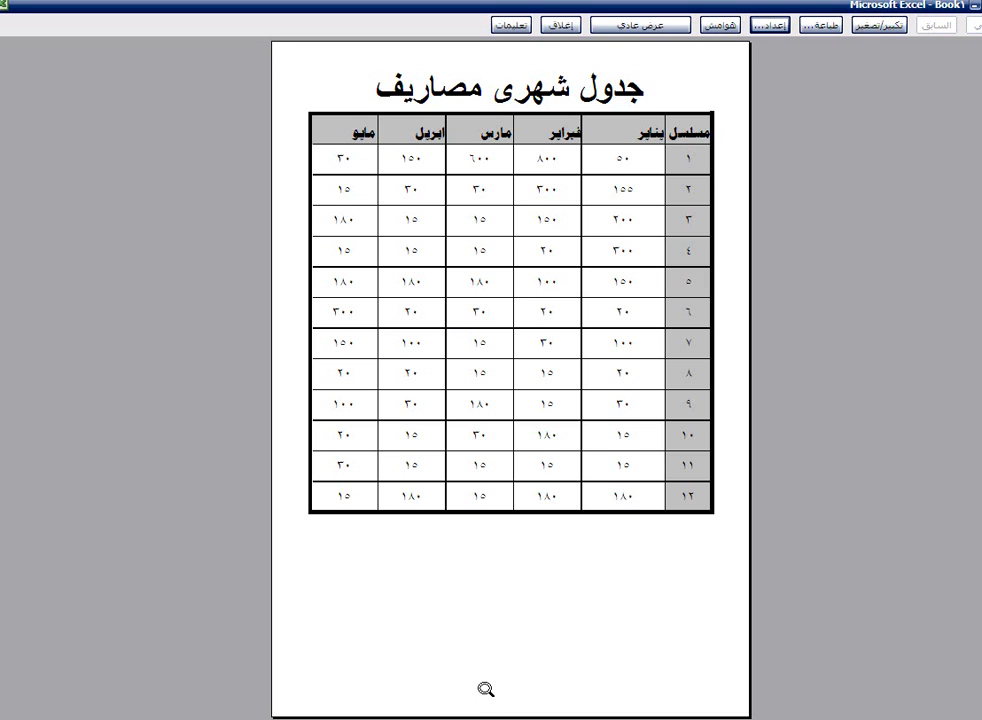
Return to normal view, slightly increase the height of rows 1 to 14 together, and preview the printed page.
{"action": "left_click", "coordinate": [616, 22]}
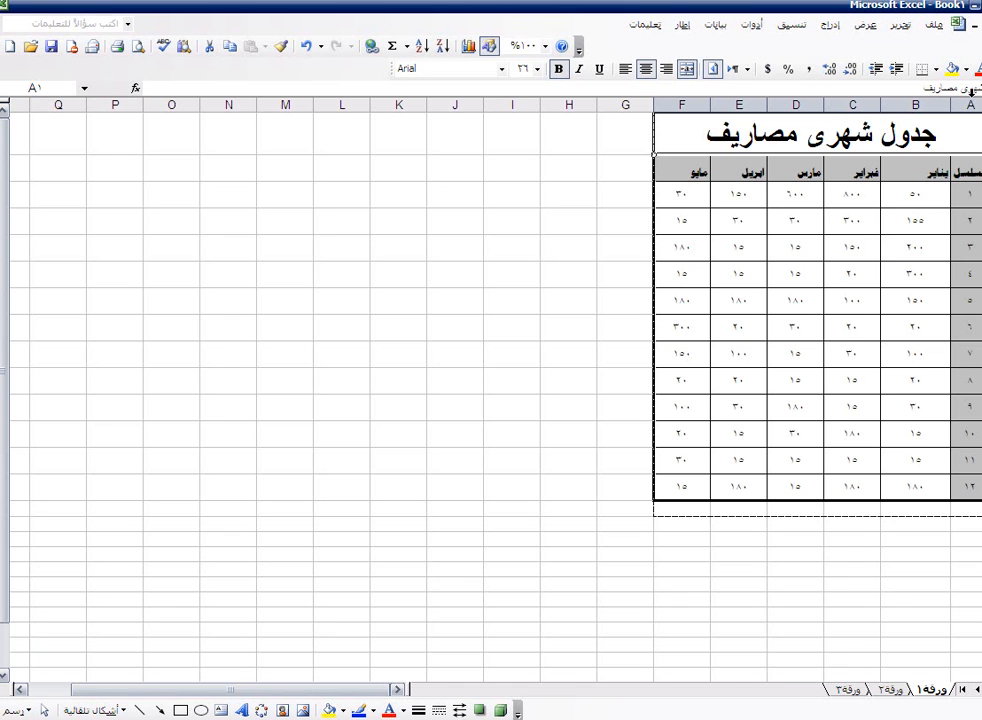
{"action": "left_click_drag", "start_coordinate": [981, 134], "coordinate": [981, 487]}
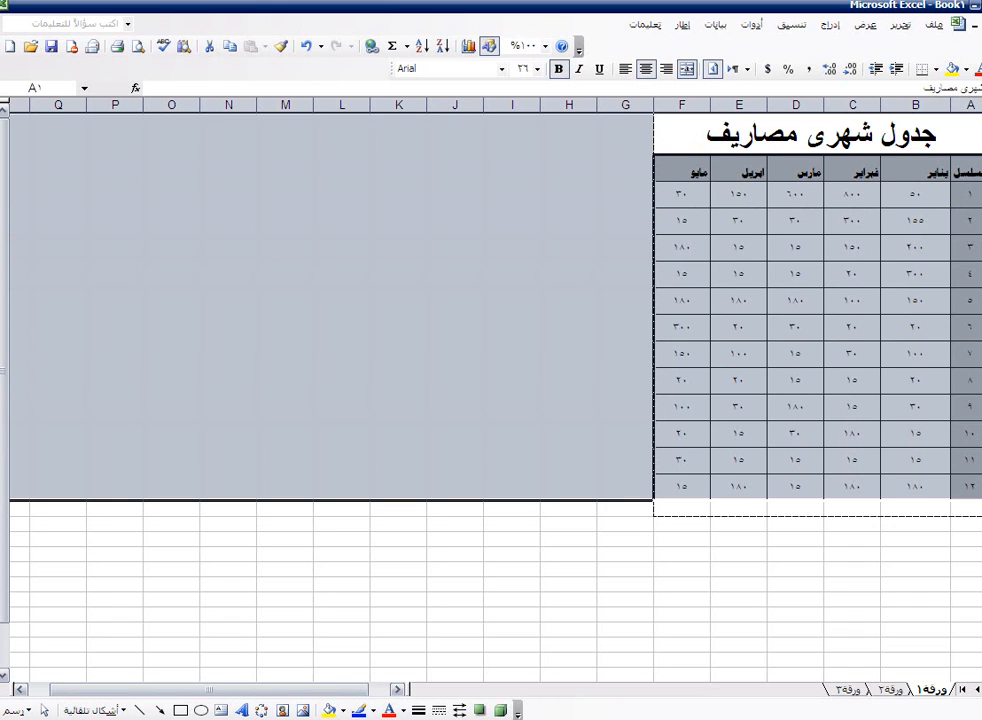
{"action": "left_click_drag", "start_coordinate": [981, 314], "coordinate": [981, 317]}
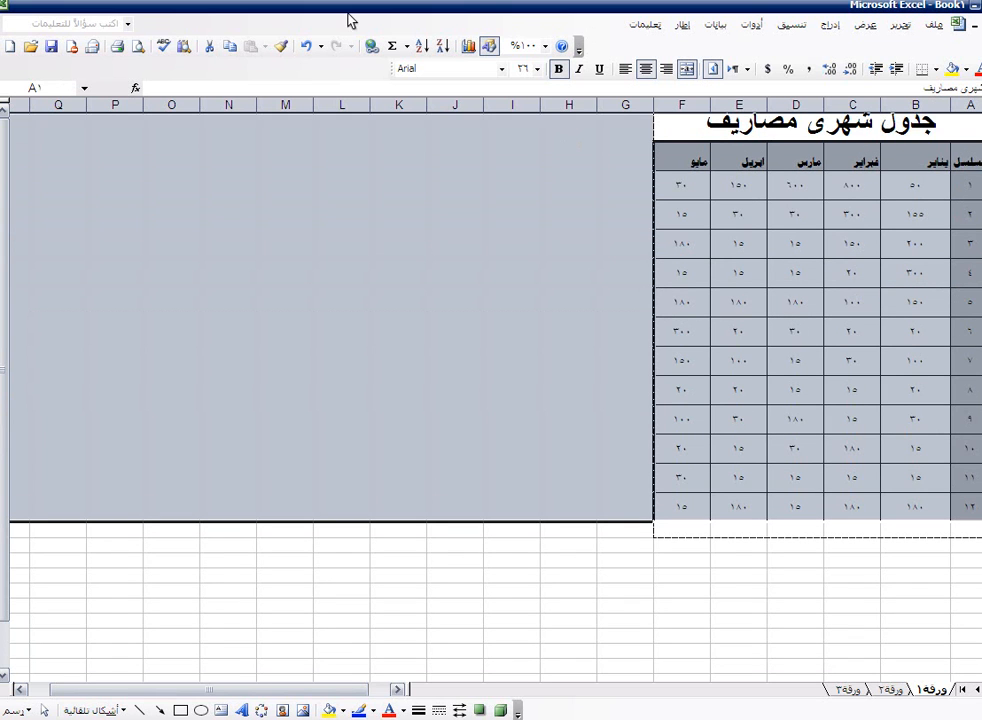
{"action": "left_click", "coordinate": [138, 48]}
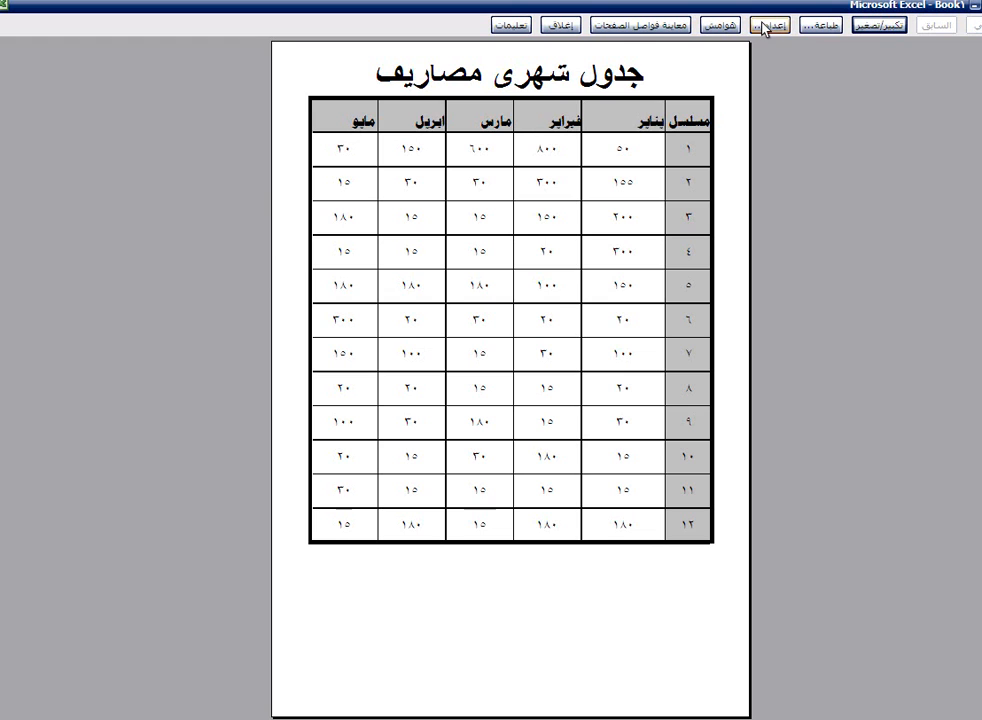
Set the print range to page 1 through page 1, cancel the print job and return to print preview.
{"action": "left_click", "coordinate": [821, 25]}
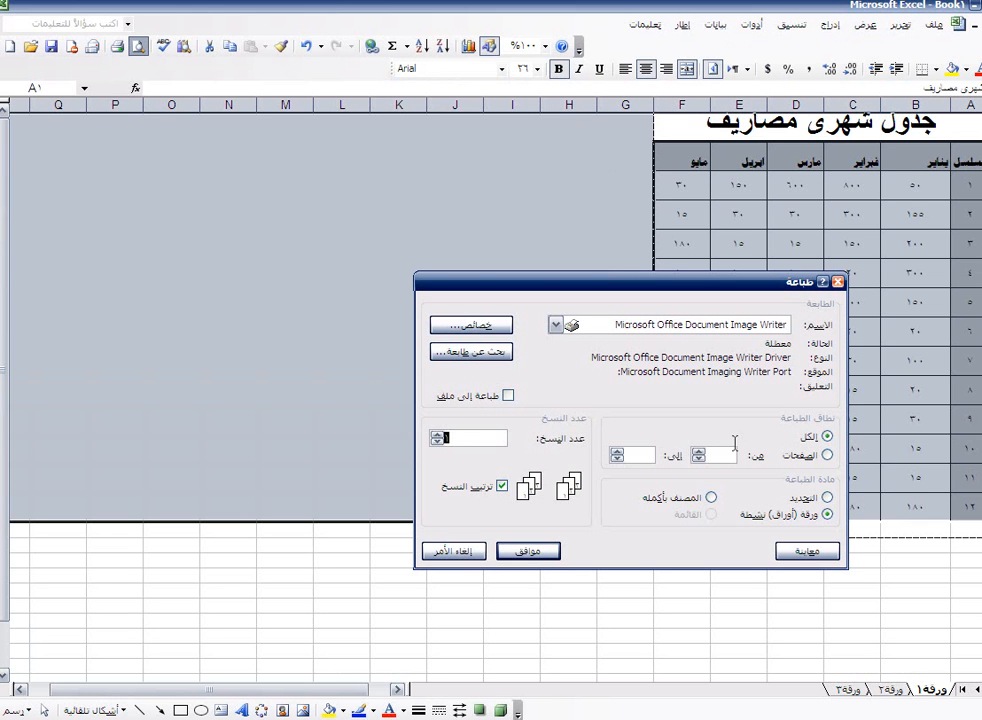
{"action": "left_click", "coordinate": [723, 457]}
{"action": "type", "text": "1"}
{"action": "left_click", "coordinate": [627, 454]}
{"action": "type", "text": "1"}
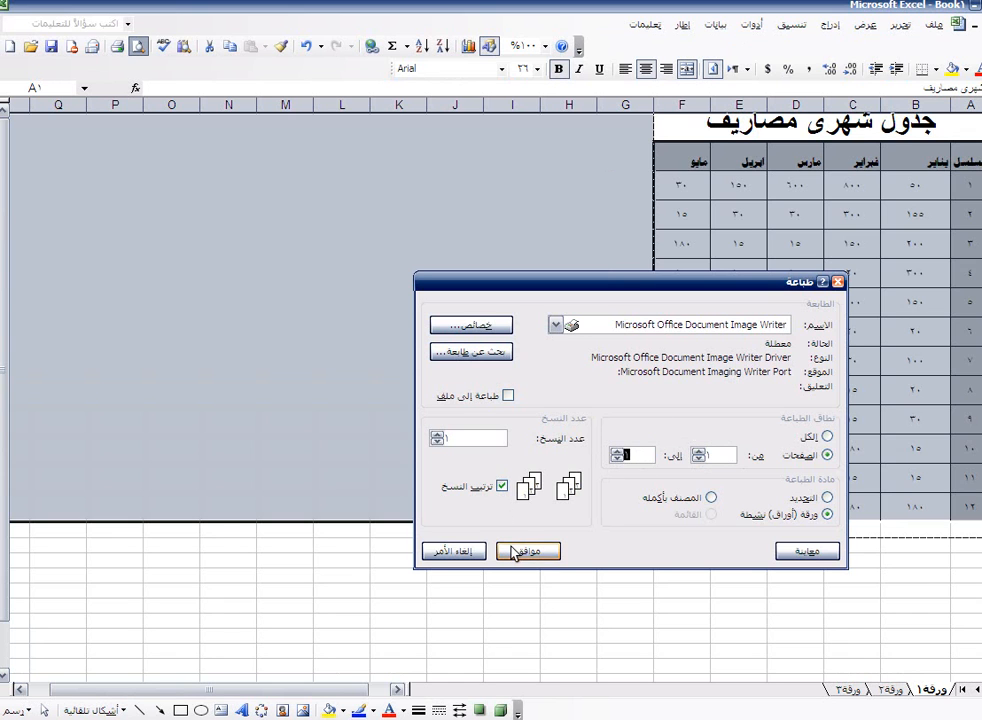
{"action": "left_click", "coordinate": [462, 552]}
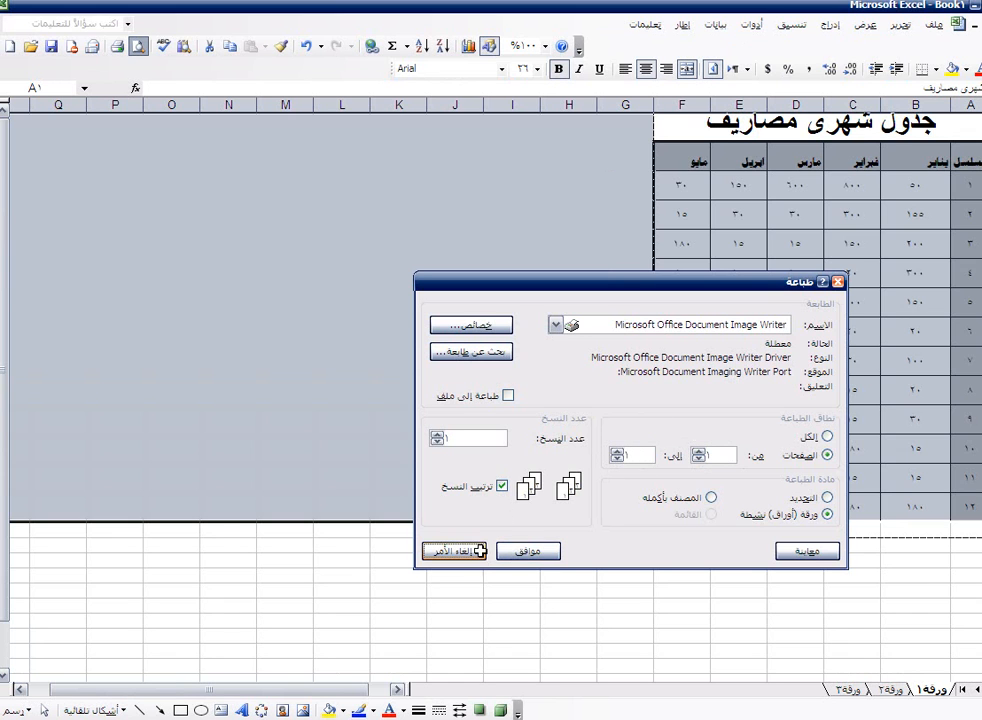
{"action": "left_click", "coordinate": [140, 46]}
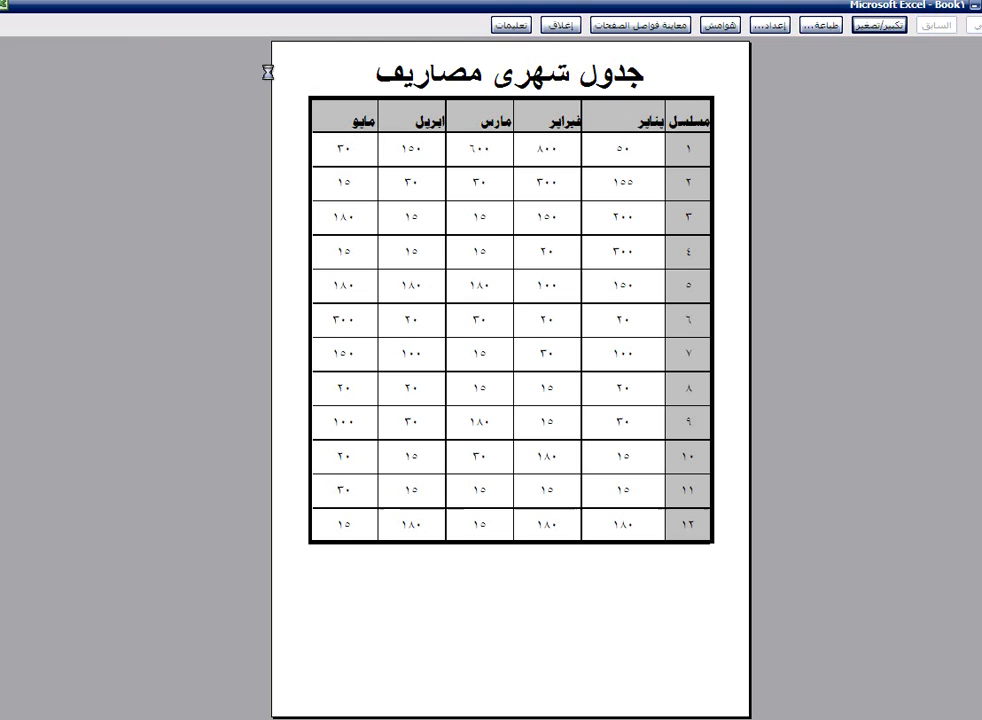